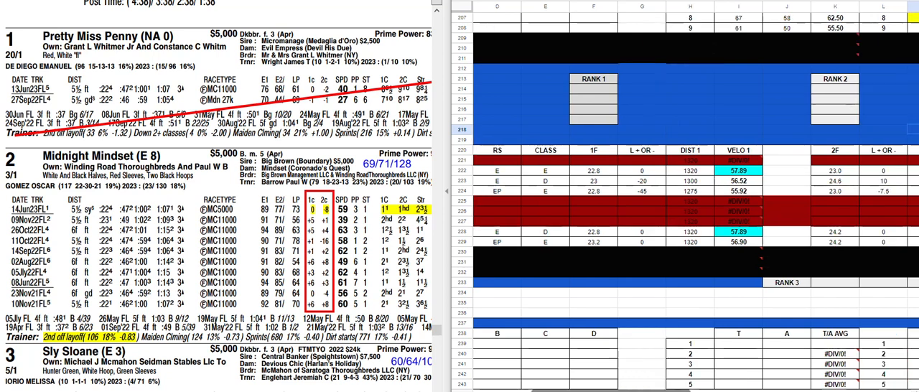
Examine horse 2's 1F and 2F entries in the pace/velocity table against the highlighted running line in its past performances
{"action": "left_click", "coordinate": [594, 171]}
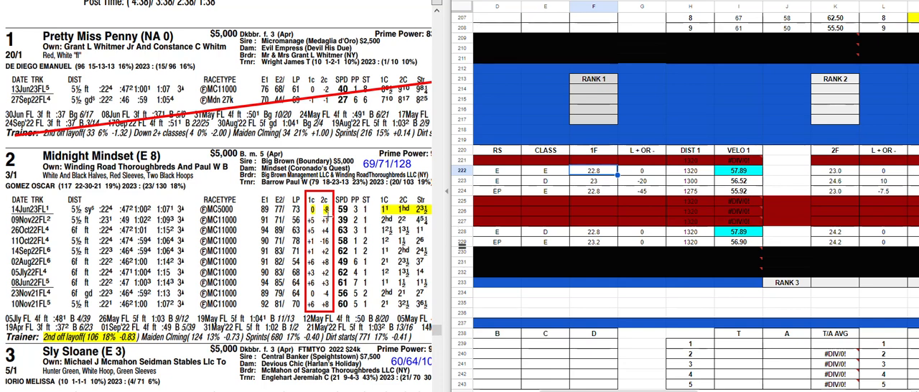
{"action": "left_click", "coordinate": [838, 173]}
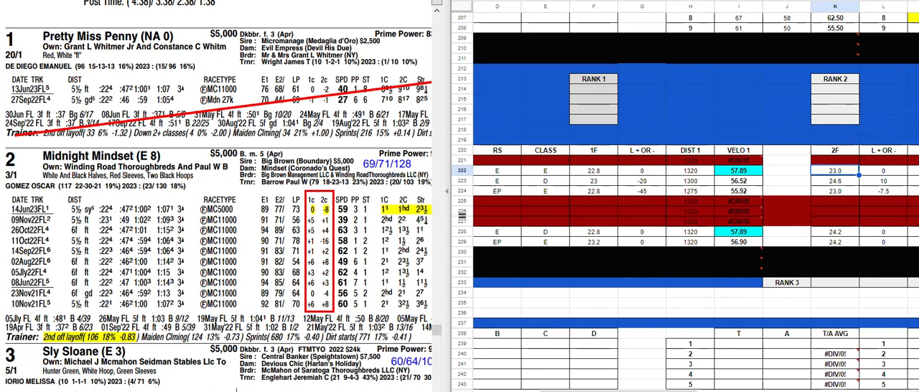
{"action": "scroll", "coordinate": [216, 208], "scroll_direction": "right", "scroll_amount": 3}
{"action": "scroll", "coordinate": [216, 209], "scroll_direction": "left", "scroll_amount": 2}
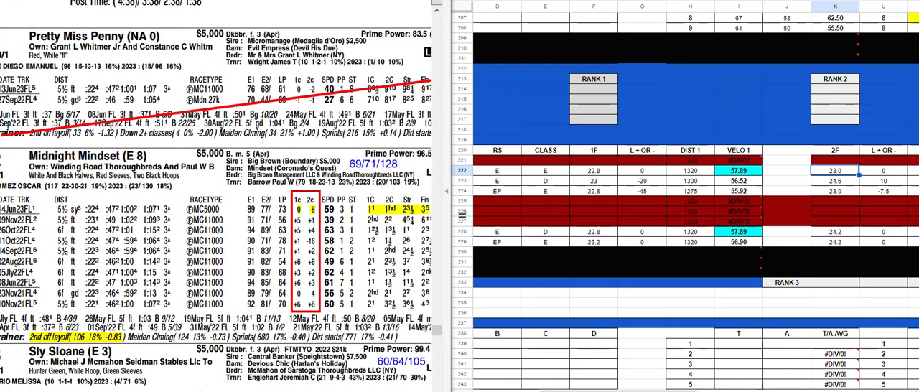
{"action": "scroll", "coordinate": [682, 209], "scroll_direction": "right", "scroll_amount": 6}
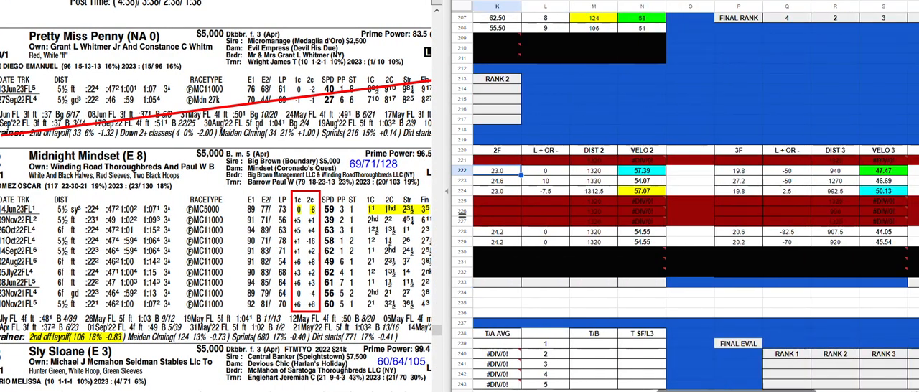
{"action": "scroll", "coordinate": [682, 209], "scroll_direction": "left", "scroll_amount": 8}
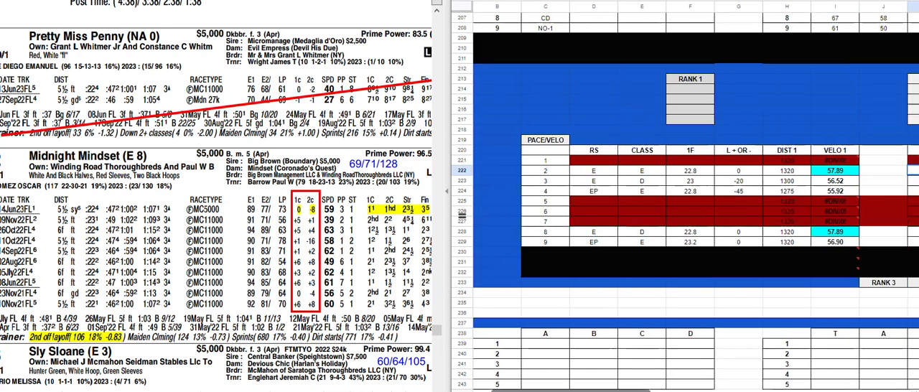
{"action": "scroll", "coordinate": [287, 216], "scroll_direction": "down", "scroll_amount": 5}
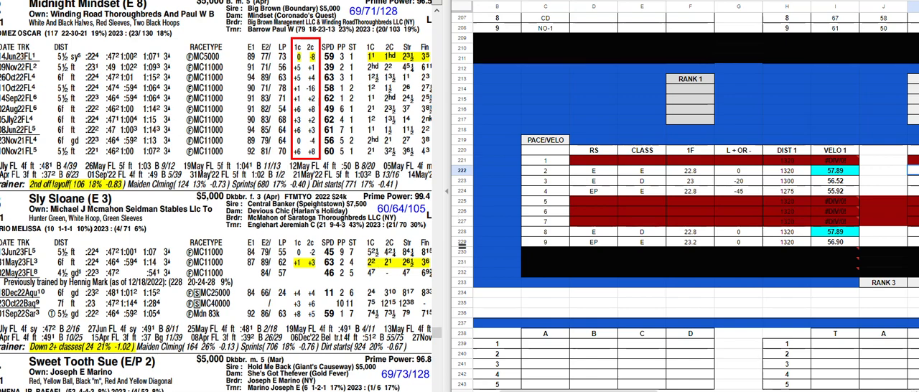
{"action": "scroll", "coordinate": [327, 365], "scroll_direction": "left", "scroll_amount": 1}
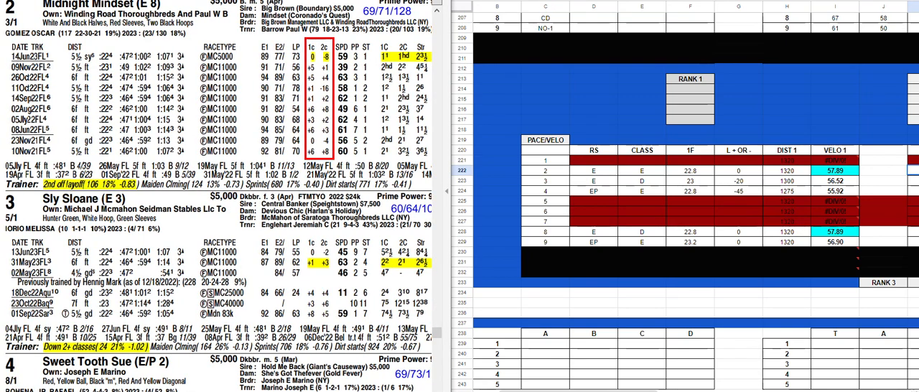
Set the spreadsheet zoom to 100%, moving the screen recorder window out of the way
{"action": "left_click_drag", "start_coordinate": [760, 0], "coordinate": [736, 84]}
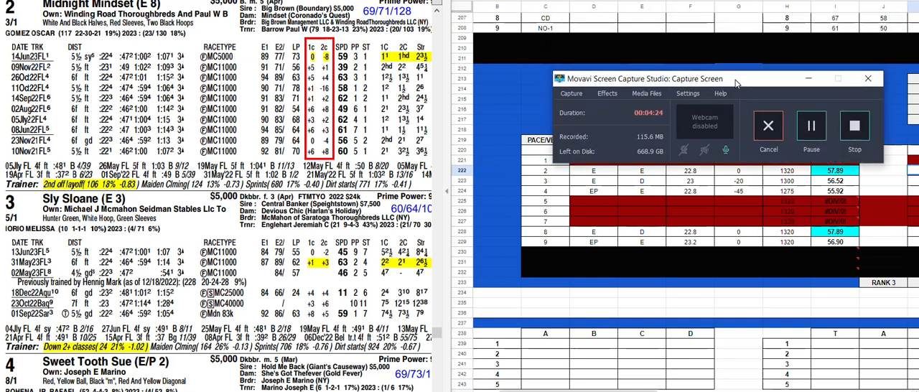
{"action": "left_click", "coordinate": [763, 0]}
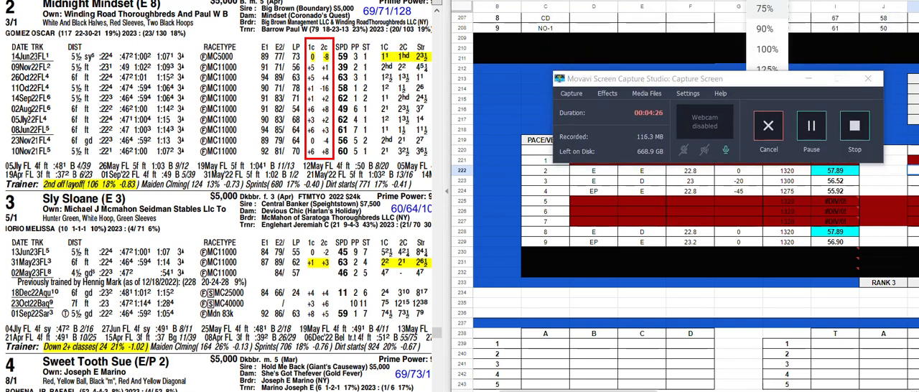
{"action": "left_click", "coordinate": [773, 46]}
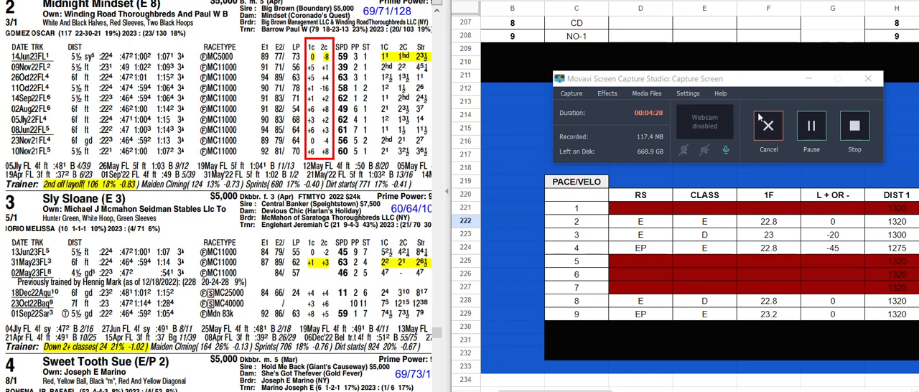
{"action": "left_click_drag", "start_coordinate": [757, 82], "coordinate": [793, 0]}
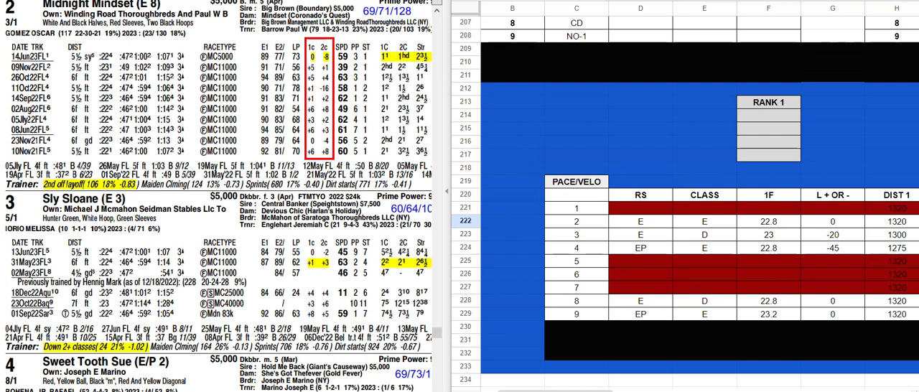
Check horse 3's 1F and 2F entries in the pace/velocity table against its highlighted 31May23 race line
{"action": "left_click_drag", "start_coordinate": [555, 391], "coordinate": [583, 391]}
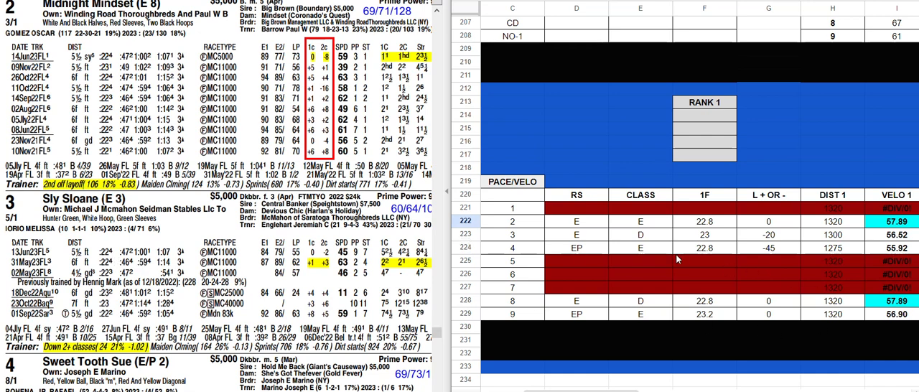
{"action": "left_click", "coordinate": [696, 237]}
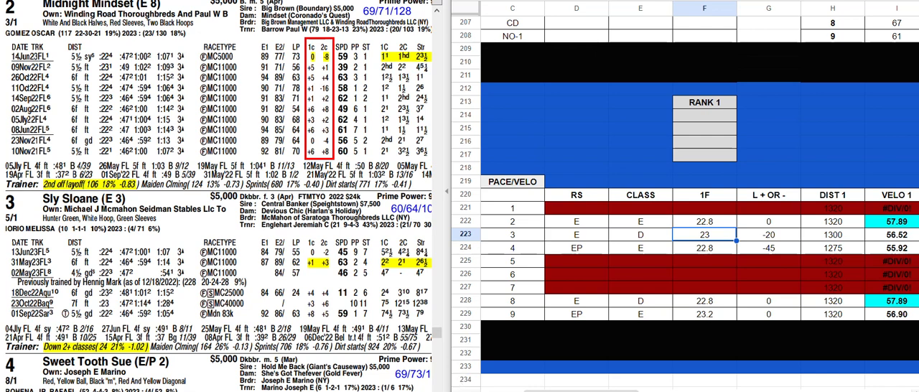
{"action": "left_click_drag", "start_coordinate": [576, 391], "coordinate": [644, 390]}
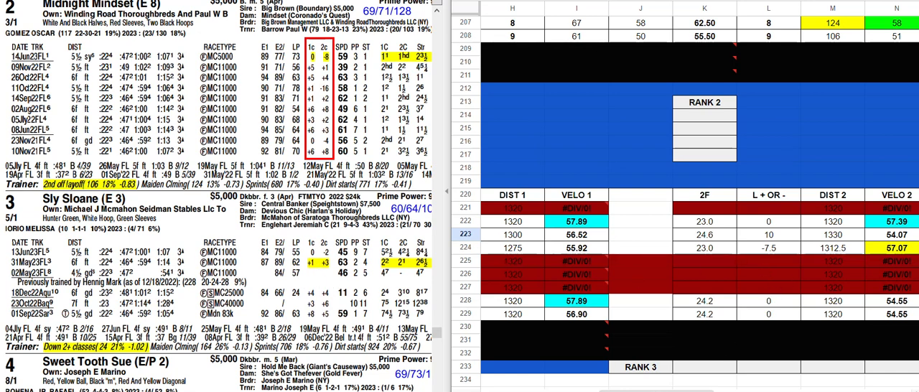
{"action": "left_click", "coordinate": [698, 236]}
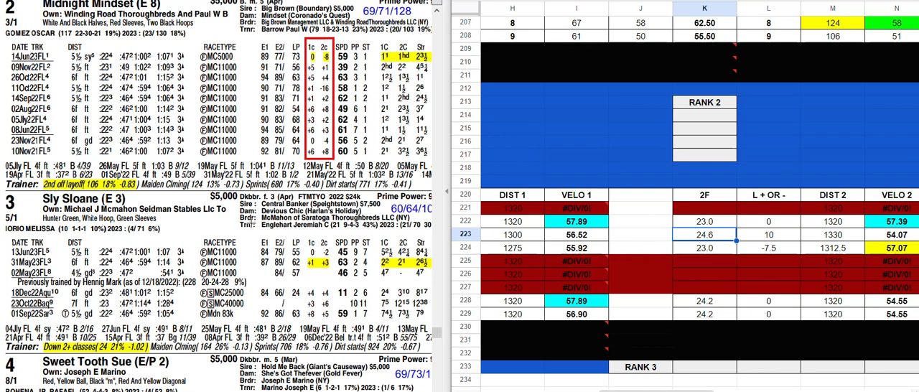
{"action": "scroll", "coordinate": [246, 230], "scroll_direction": "down", "scroll_amount": 1}
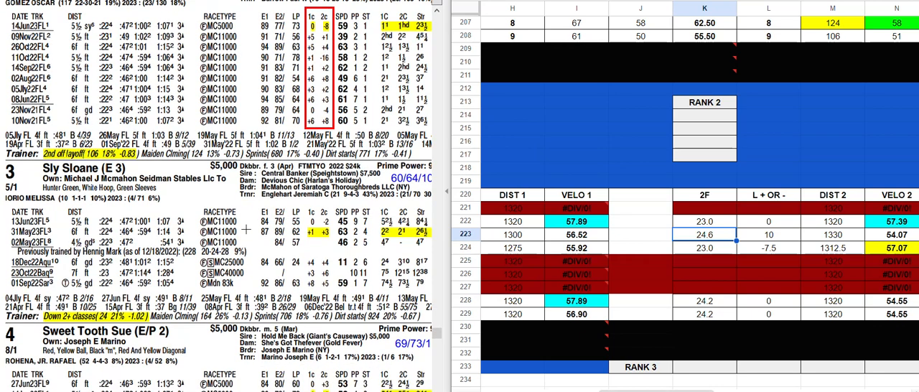
Check horse 4's 1F entry in the pace/velocity table against its highlighted 14Jun23 race line
{"action": "scroll", "coordinate": [247, 230], "scroll_direction": "down", "scroll_amount": 5}
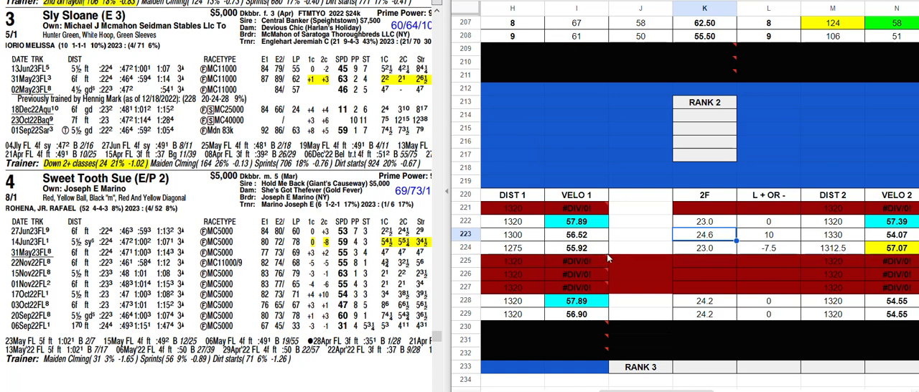
{"action": "scroll", "coordinate": [626, 318], "scroll_direction": "left", "scroll_amount": 6}
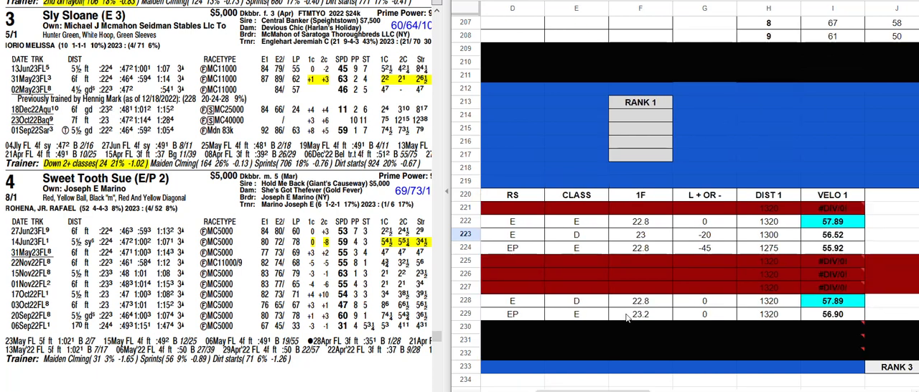
{"action": "left_click", "coordinate": [640, 249]}
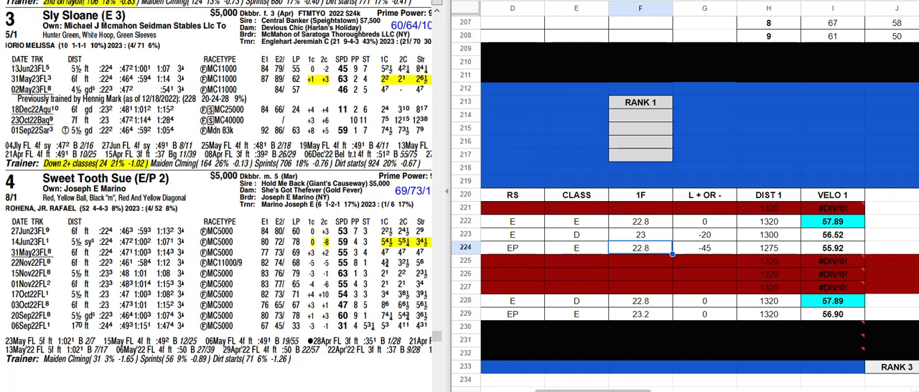
Compare the 2F times and second-fraction L + OR - adjustments in the rows for horses 2 and 4
{"action": "scroll", "coordinate": [682, 216], "scroll_direction": "right", "scroll_amount": 4}
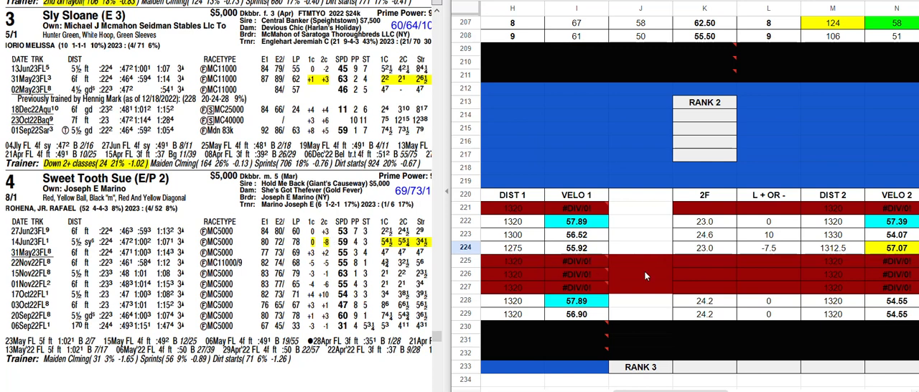
{"action": "left_click", "coordinate": [722, 247]}
{"action": "left_click", "coordinate": [722, 226]}
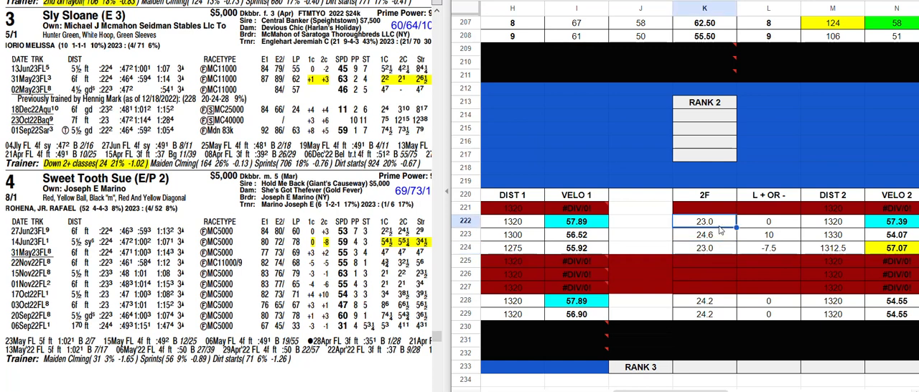
{"action": "left_click", "coordinate": [715, 247]}
{"action": "left_click", "coordinate": [714, 223]}
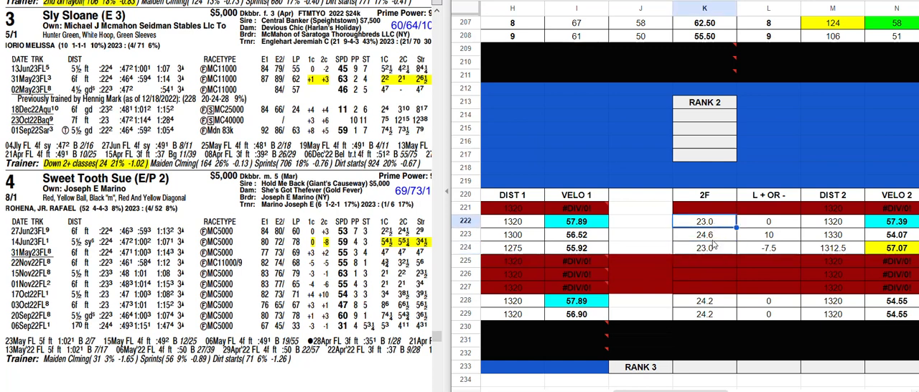
{"action": "left_click", "coordinate": [711, 250]}
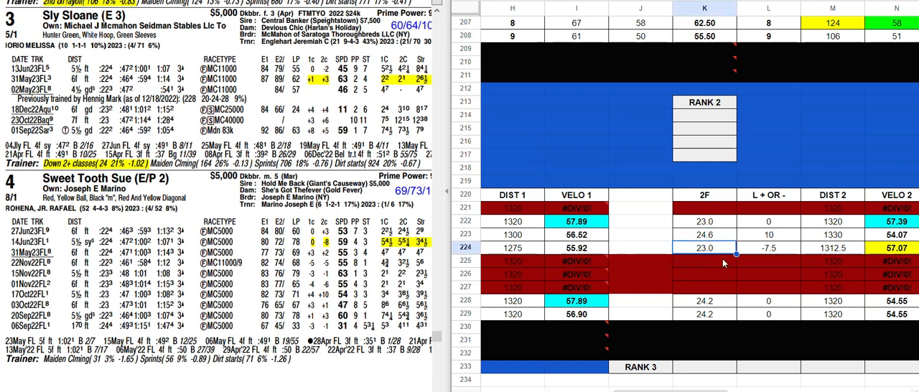
{"action": "left_click", "coordinate": [767, 250]}
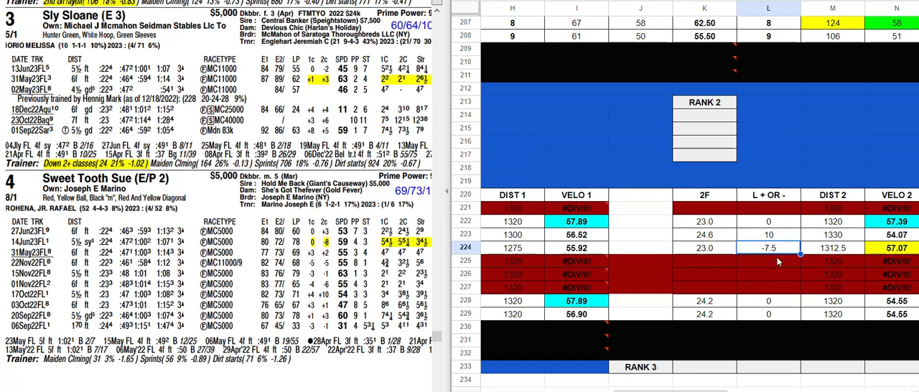
{"action": "left_click", "coordinate": [755, 222]}
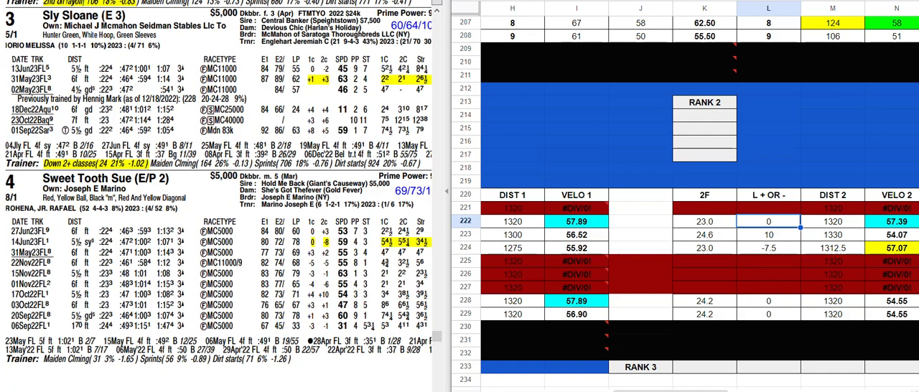
Check horse 8's 1F and 2F entries in the pace/velocity table against its highlighted 13Jun23 race line
{"action": "scroll", "coordinate": [686, 215], "scroll_direction": "left", "scroll_amount": 5}
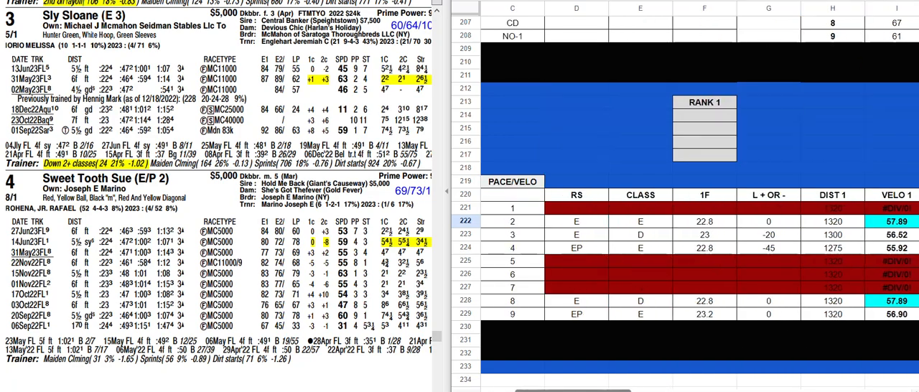
{"action": "scroll", "coordinate": [187, 258], "scroll_direction": "down", "scroll_amount": 10}
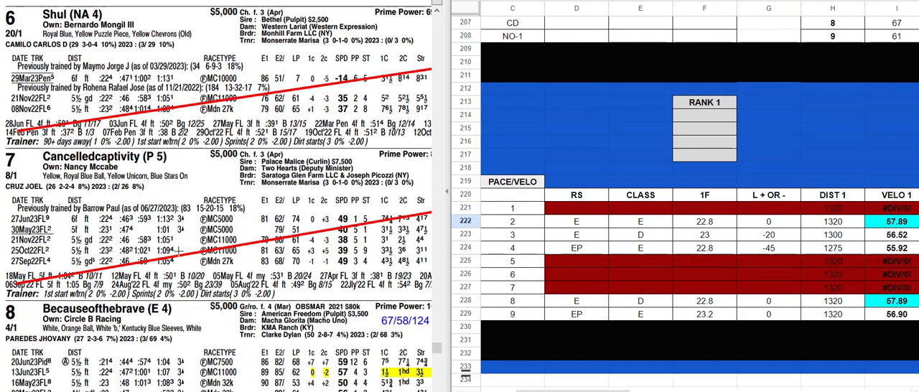
{"action": "scroll", "coordinate": [179, 250], "scroll_direction": "down", "scroll_amount": 3}
{"action": "scroll", "coordinate": [579, 308], "scroll_direction": "down", "scroll_amount": 2}
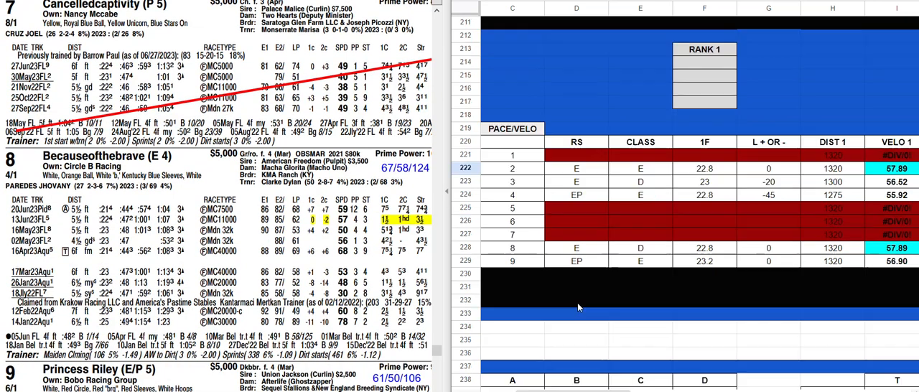
{"action": "left_click", "coordinate": [693, 250]}
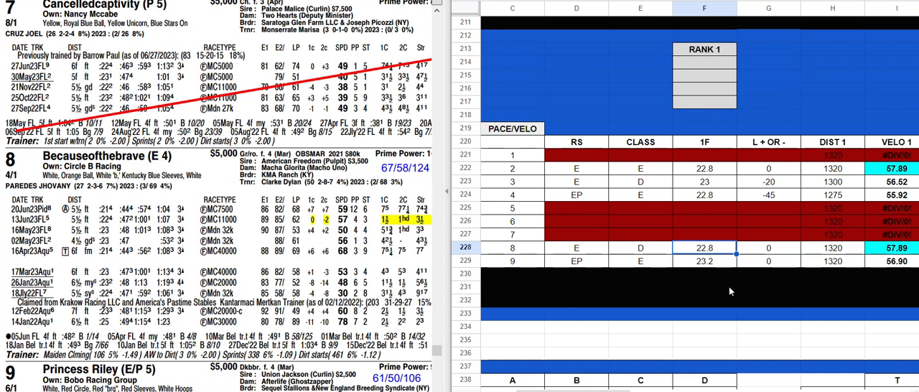
{"action": "left_click_drag", "start_coordinate": [560, 391], "coordinate": [627, 391]}
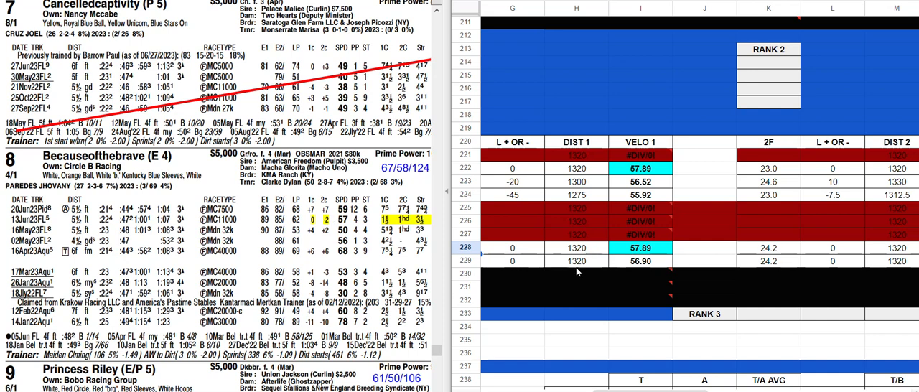
{"action": "left_click", "coordinate": [771, 250]}
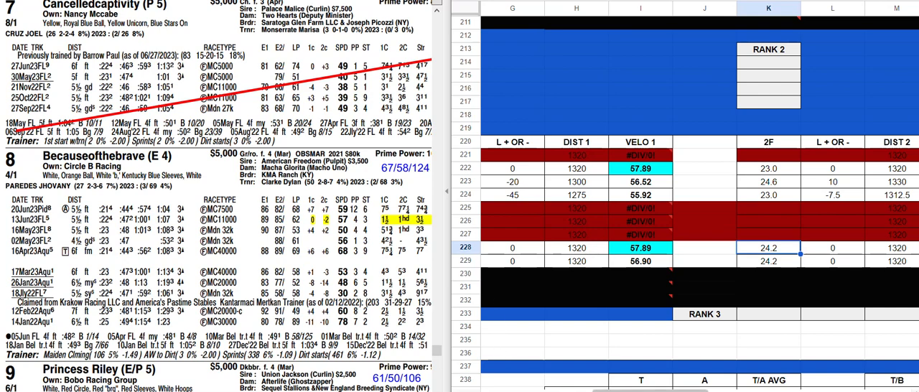
{"action": "left_click_drag", "start_coordinate": [650, 391], "coordinate": [566, 391]}
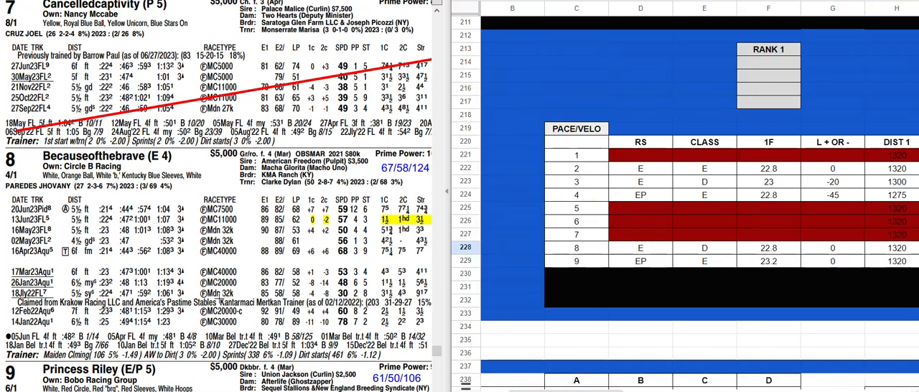
Check horse 9's 1F and 2F entries in the pace/velocity table against its highlighted 14Jun23 race line
{"action": "scroll", "coordinate": [219, 299], "scroll_direction": "down", "scroll_amount": 6}
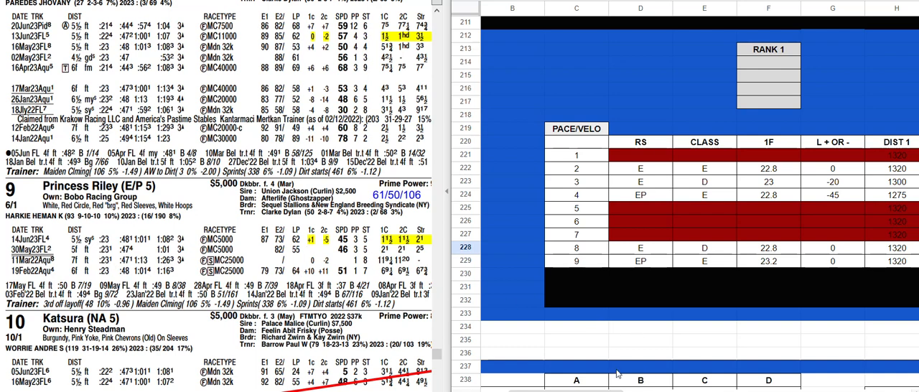
{"action": "left_click", "coordinate": [790, 263]}
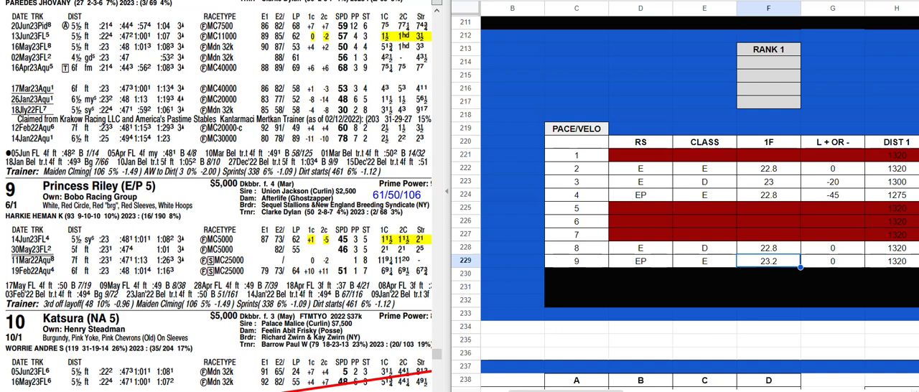
{"action": "left_click_drag", "start_coordinate": [567, 390], "coordinate": [640, 390]}
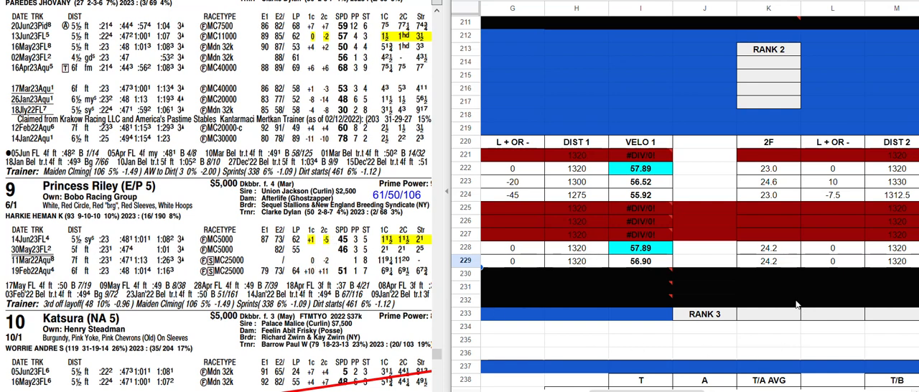
{"action": "left_click", "coordinate": [777, 263]}
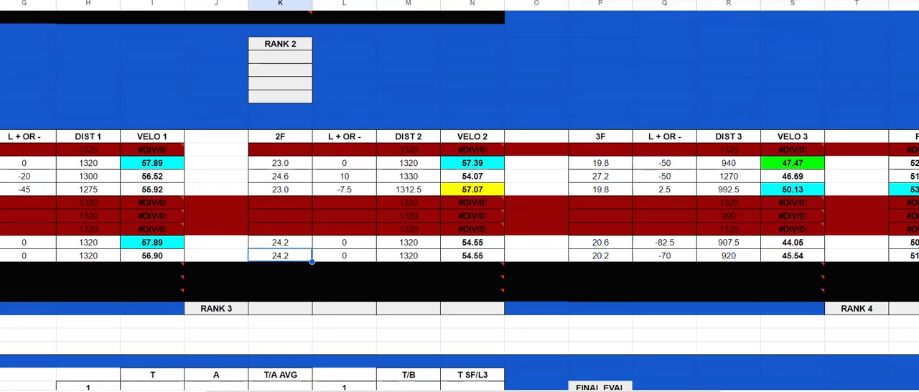
Compare the VELO 1, VELO 2 and VELO 3 columns across the contenders, including horse 8's VELO 1 cell
{"action": "scroll", "coordinate": [581, 224], "scroll_direction": "down", "scroll_amount": 3}
{"action": "scroll", "coordinate": [581, 224], "scroll_direction": "up", "scroll_amount": 5}
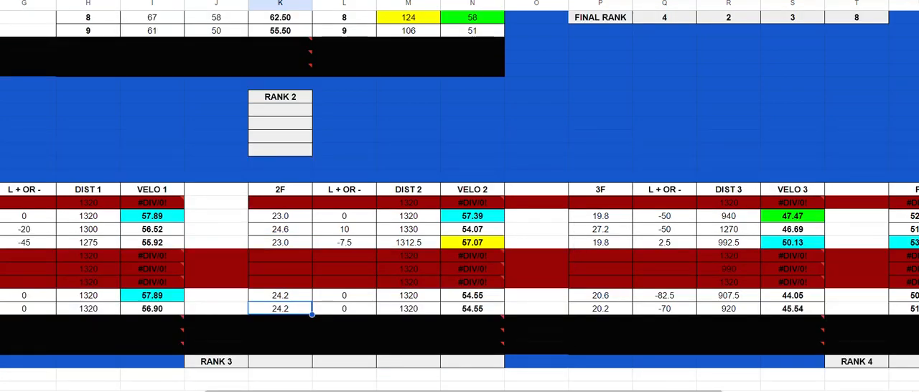
{"action": "scroll", "coordinate": [460, 216], "scroll_direction": "left", "scroll_amount": 3}
{"action": "scroll", "coordinate": [460, 215], "scroll_direction": "right", "scroll_amount": 3}
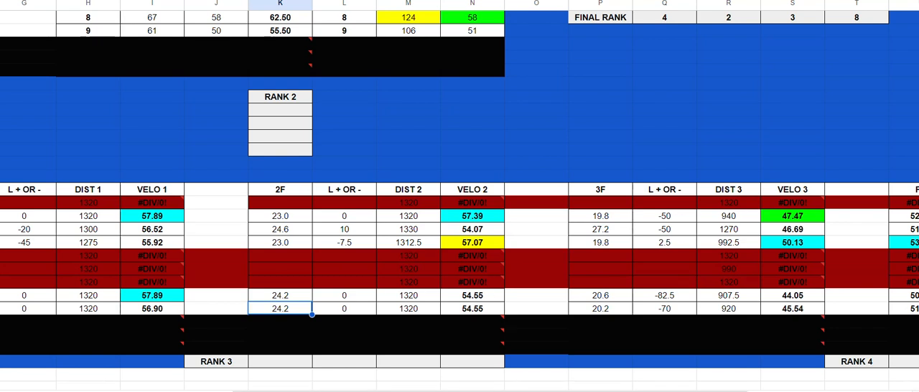
{"action": "scroll", "coordinate": [460, 215], "scroll_direction": "left", "scroll_amount": 3}
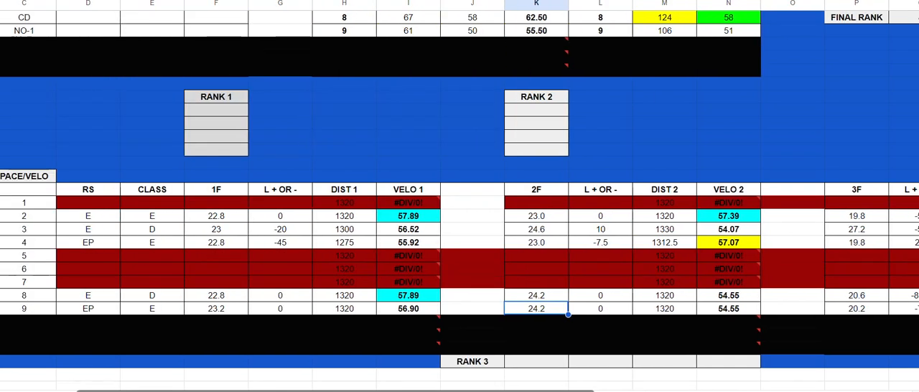
{"action": "scroll", "coordinate": [459, 215], "scroll_direction": "right", "scroll_amount": 4}
{"action": "scroll", "coordinate": [460, 215], "scroll_direction": "left", "scroll_amount": 4}
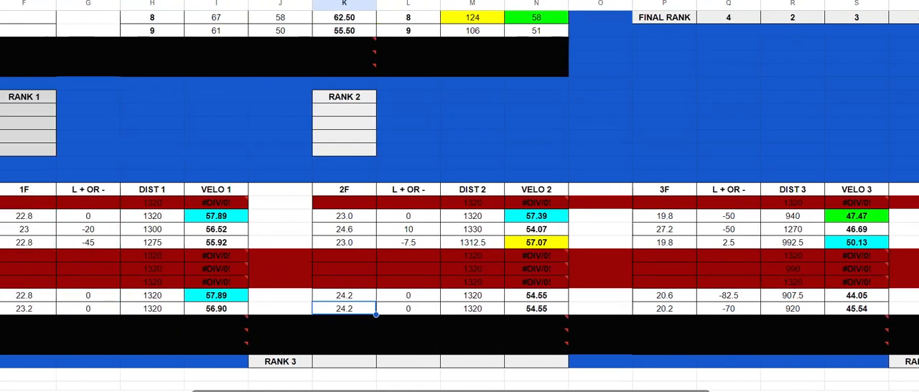
{"action": "scroll", "coordinate": [460, 216], "scroll_direction": "left", "scroll_amount": 1}
{"action": "scroll", "coordinate": [460, 215], "scroll_direction": "right", "scroll_amount": 1}
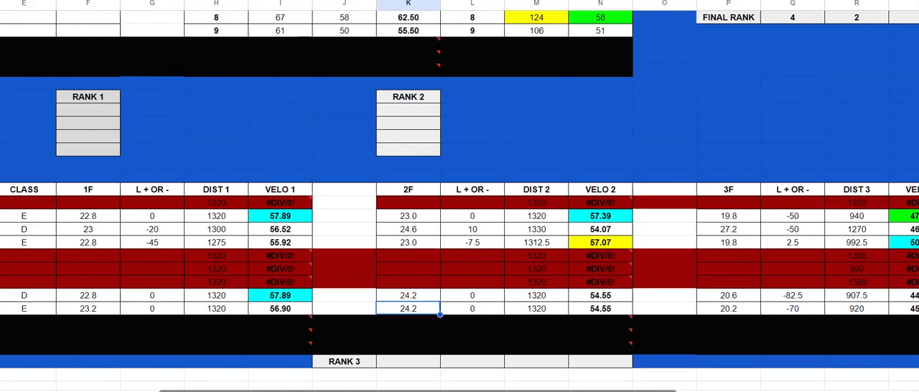
{"action": "scroll", "coordinate": [459, 215], "scroll_direction": "left", "scroll_amount": 2}
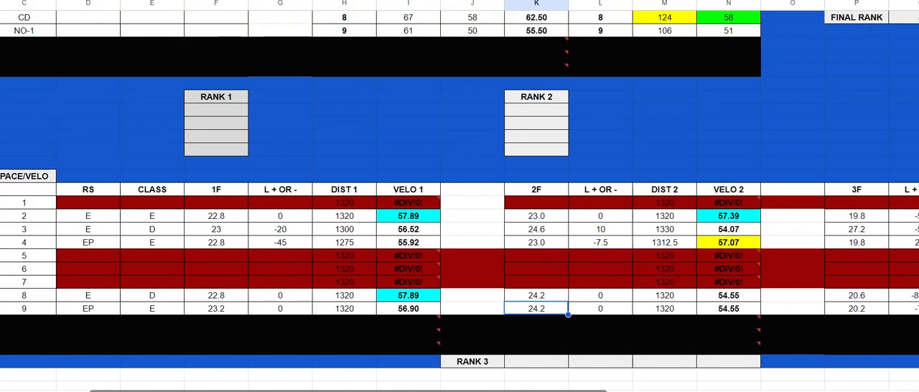
{"action": "left_click", "coordinate": [404, 298]}
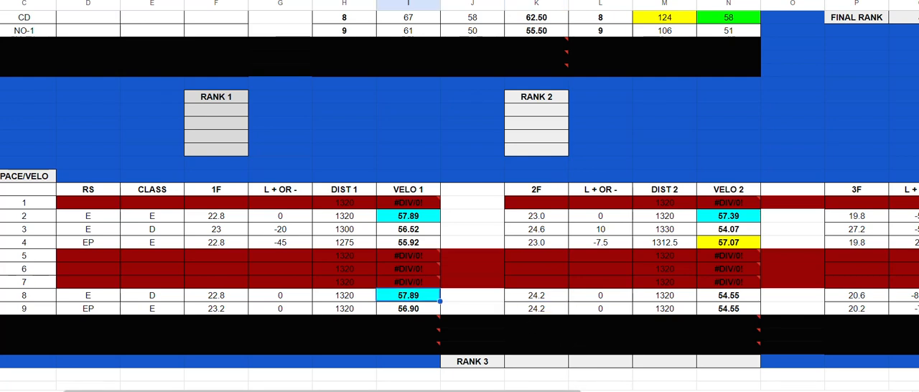
Review the FINAL EVAL table's rank columns, going through the RANK 5 entries
{"action": "scroll", "coordinate": [775, 220], "scroll_direction": "up", "scroll_amount": 5}
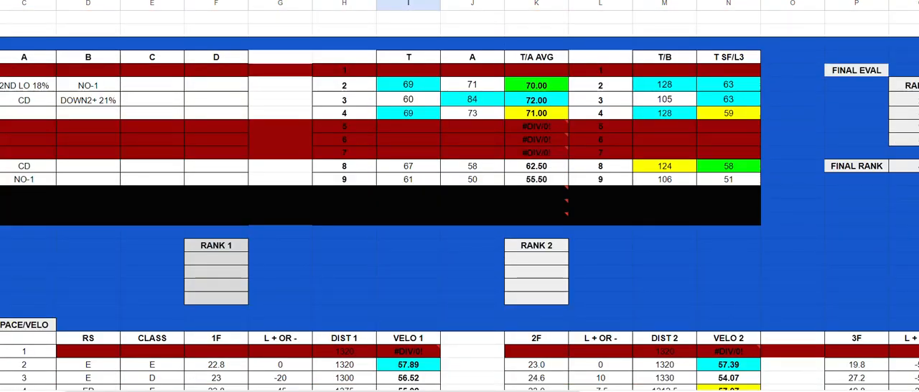
{"action": "scroll", "coordinate": [460, 196], "scroll_direction": "right", "scroll_amount": 4}
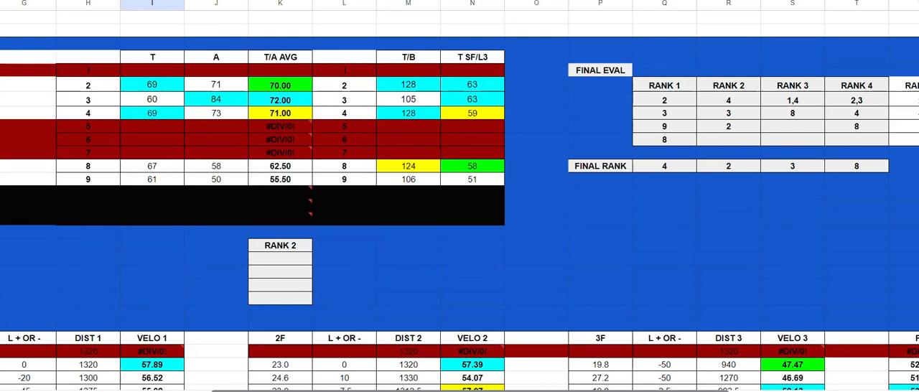
{"action": "scroll", "coordinate": [833, 46], "scroll_direction": "right", "scroll_amount": 1}
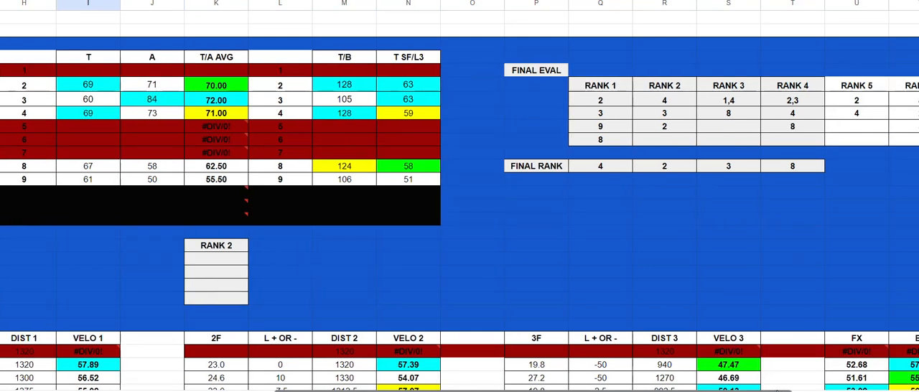
{"action": "scroll", "coordinate": [834, 46], "scroll_direction": "right", "scroll_amount": 1}
{"action": "left_click", "coordinate": [801, 100]}
{"action": "left_click", "coordinate": [800, 115]}
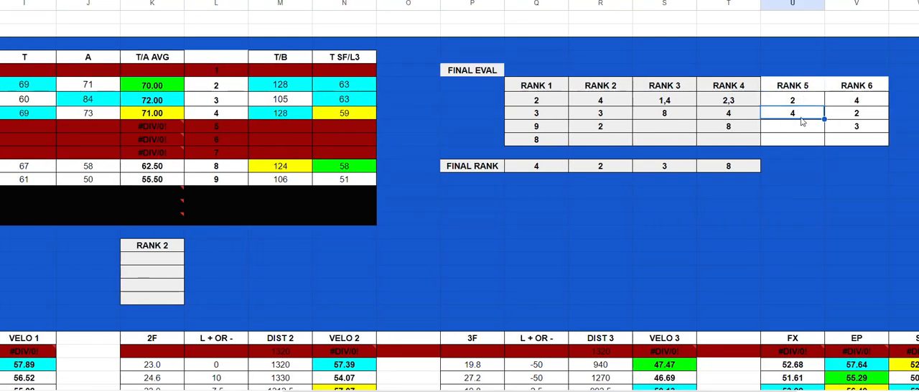
Compare the contenders' FX, EP, SP and AP figures in the pace/velocity table
{"action": "scroll", "coordinate": [801, 214], "scroll_direction": "down", "scroll_amount": 2}
{"action": "scroll", "coordinate": [800, 214], "scroll_direction": "down", "scroll_amount": 3}
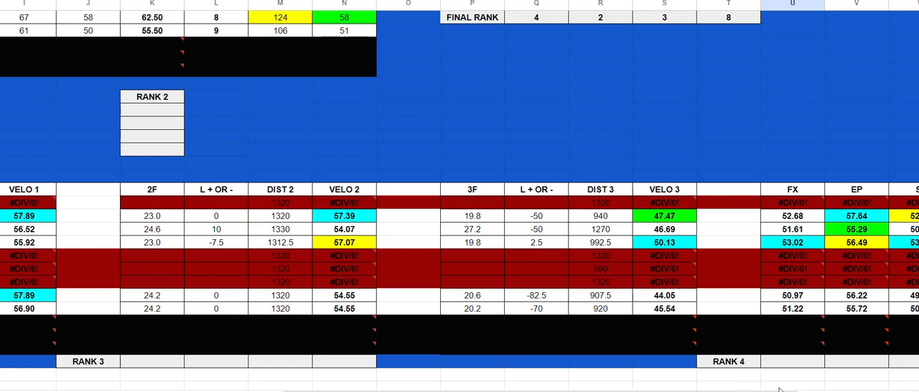
{"action": "scroll", "coordinate": [880, 275], "scroll_direction": "right", "scroll_amount": 2}
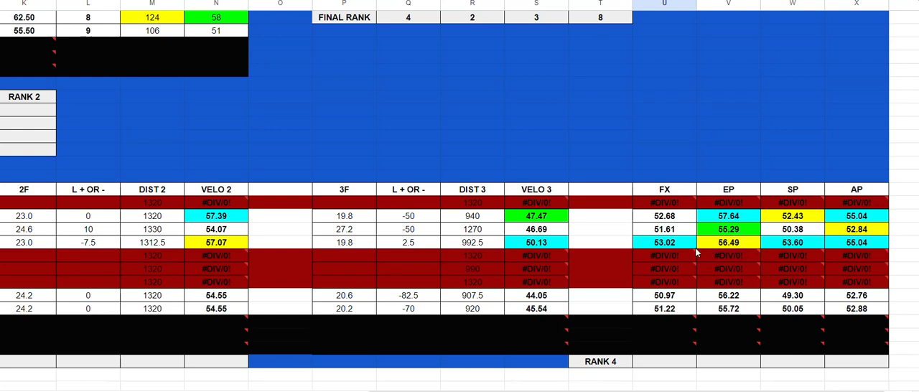
Review the FINAL EVAL rankings together with the FINAL RANK row
{"action": "scroll", "coordinate": [747, 237], "scroll_direction": "up", "scroll_amount": 3}
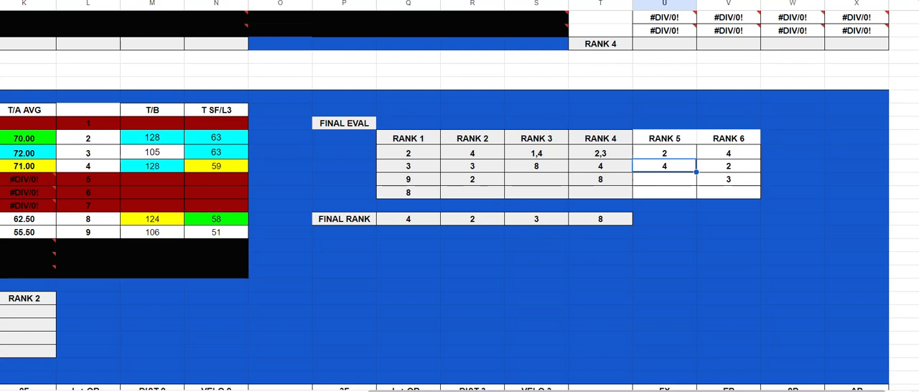
{"action": "scroll", "coordinate": [460, 215], "scroll_direction": "left", "scroll_amount": 5}
{"action": "scroll", "coordinate": [460, 215], "scroll_direction": "right", "scroll_amount": 4}
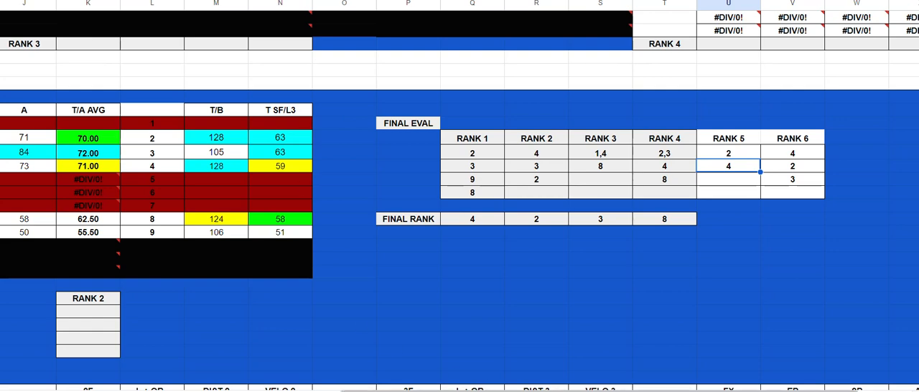
Review the contenders' angle columns A to D alongside their T/A AVG, T/B and T SF/L3 ratings
{"action": "scroll", "coordinate": [460, 215], "scroll_direction": "left", "scroll_amount": 7}
{"action": "scroll", "coordinate": [513, 289], "scroll_direction": "left", "scroll_amount": 2}
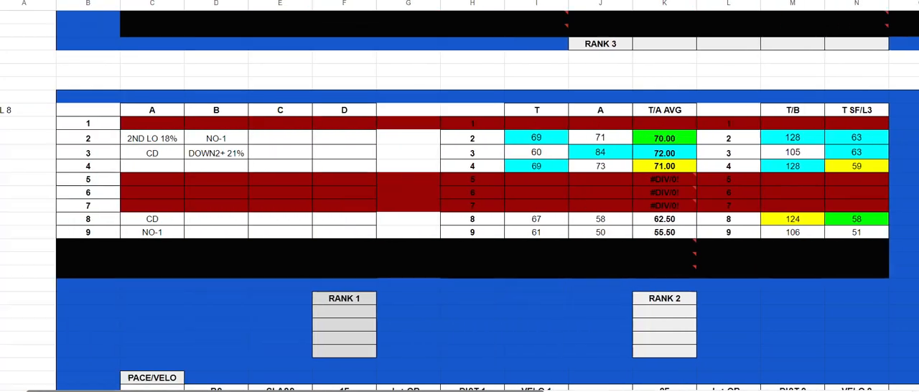
{"action": "scroll", "coordinate": [512, 290], "scroll_direction": "down", "scroll_amount": 3}
{"action": "scroll", "coordinate": [520, 293], "scroll_direction": "up", "scroll_amount": 3}
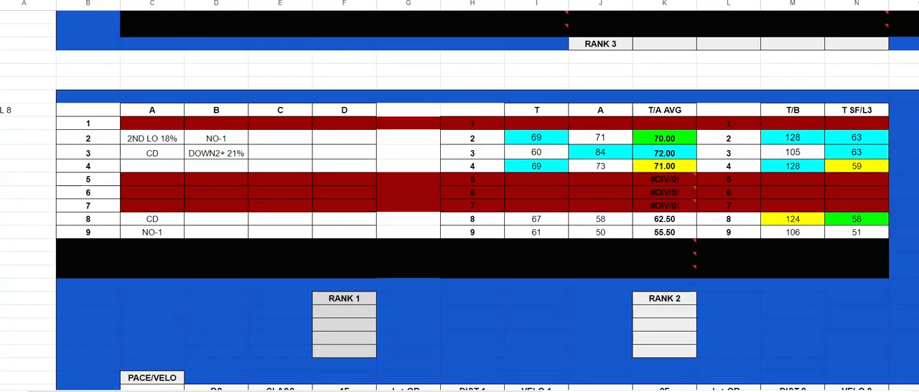
{"action": "scroll", "coordinate": [460, 194], "scroll_direction": "right", "scroll_amount": 2}
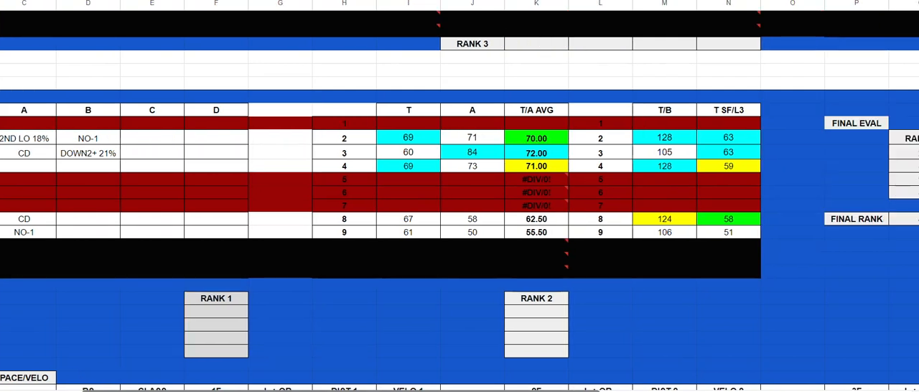
{"action": "scroll", "coordinate": [460, 194], "scroll_direction": "right", "scroll_amount": 2}
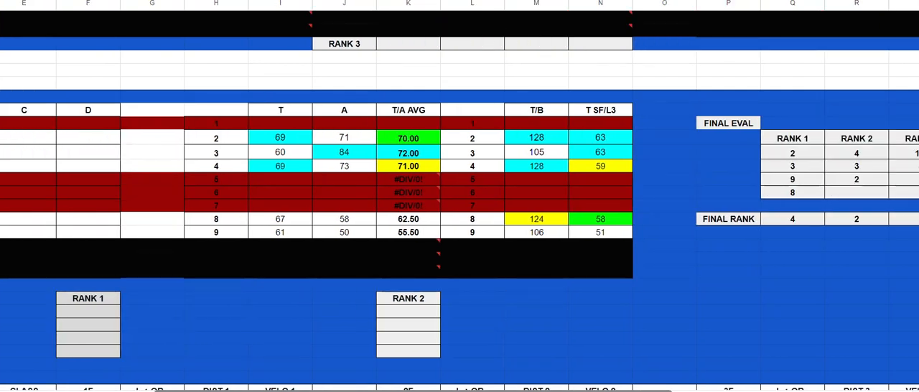